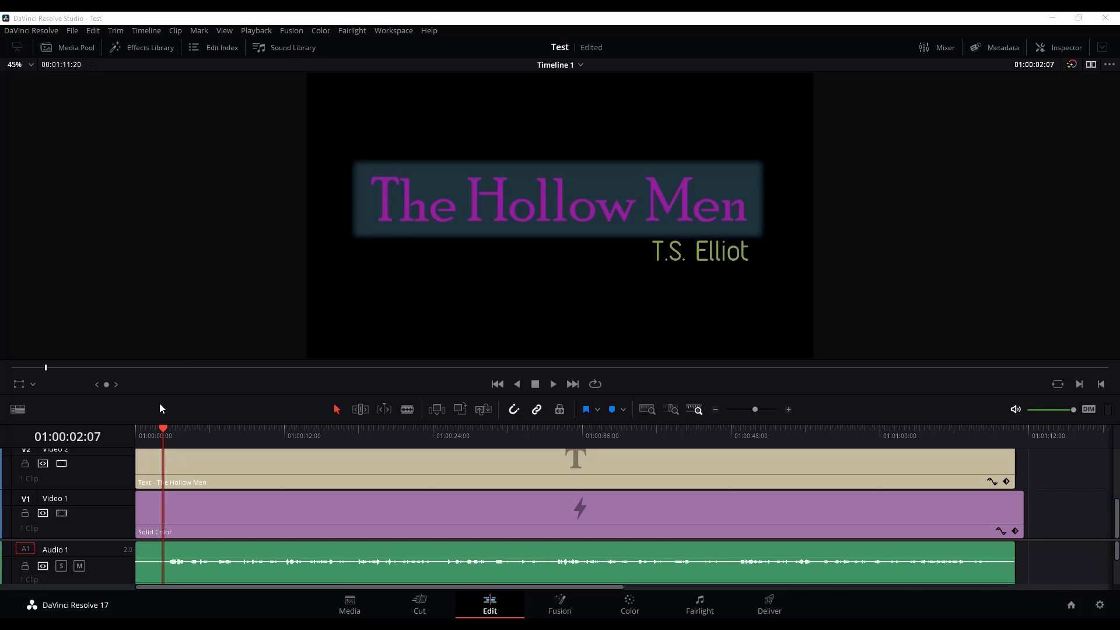
# Play the narration briefly, and change the audio clip's format to Stereo with Embedded Channel 1 as the right channel's source
pyautogui.press('space')
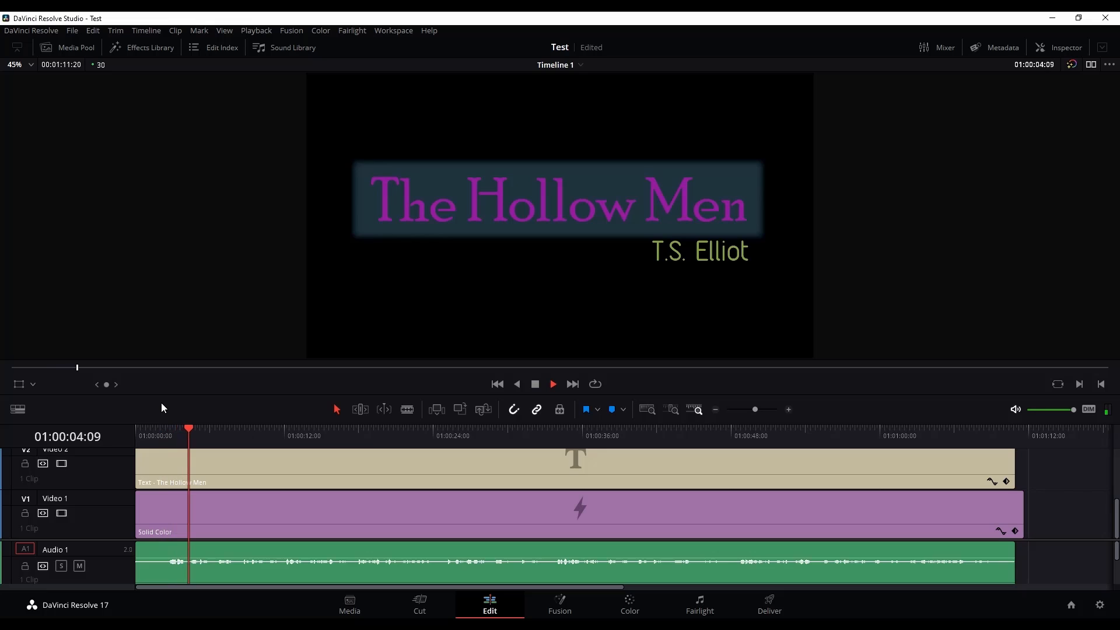
pyautogui.press('space')
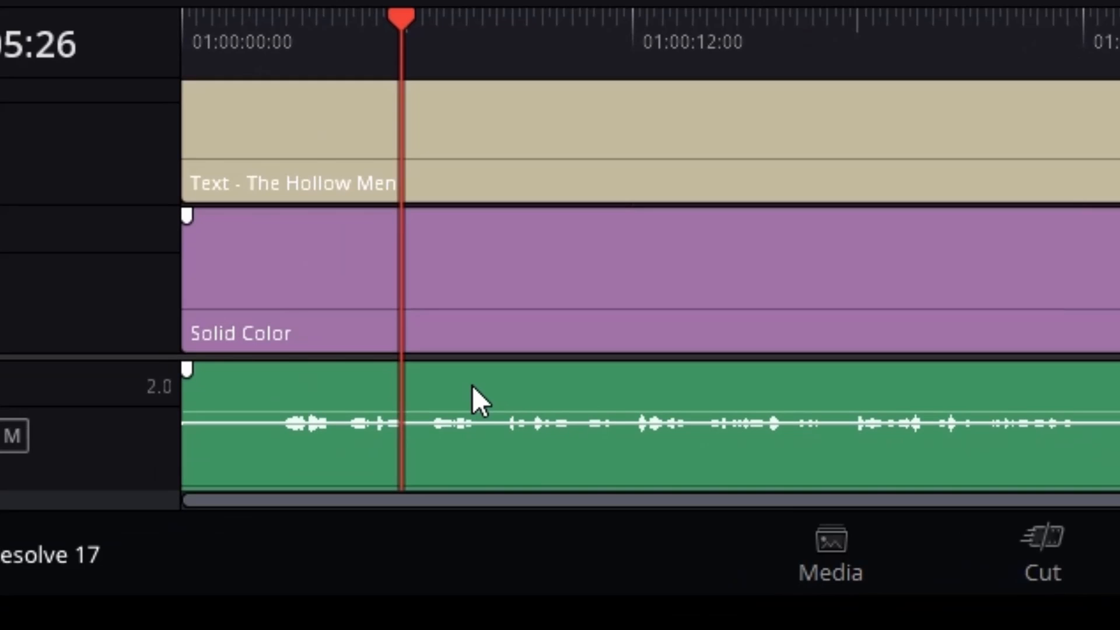
pyautogui.rightClick(473, 386)
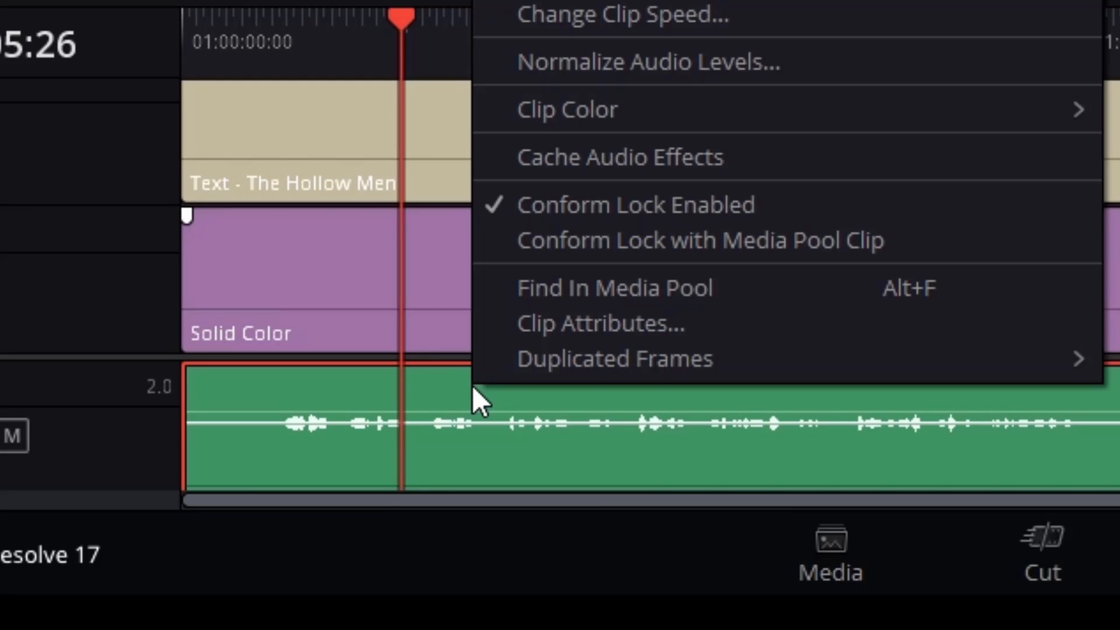
pyautogui.click(756, 324)
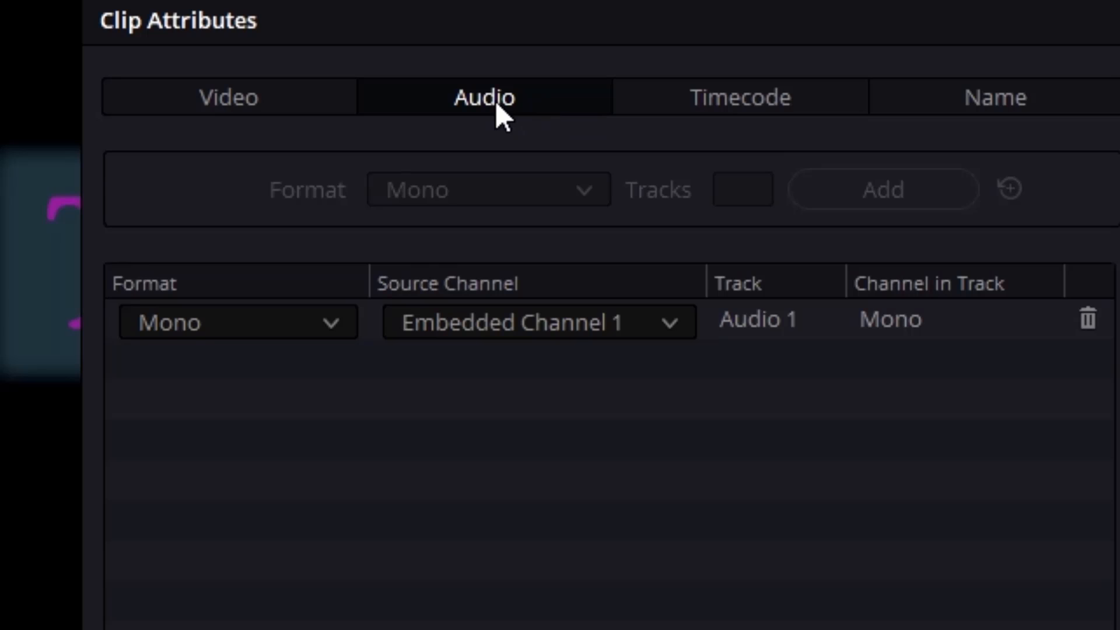
pyautogui.click(333, 320)
pyautogui.click(246, 410)
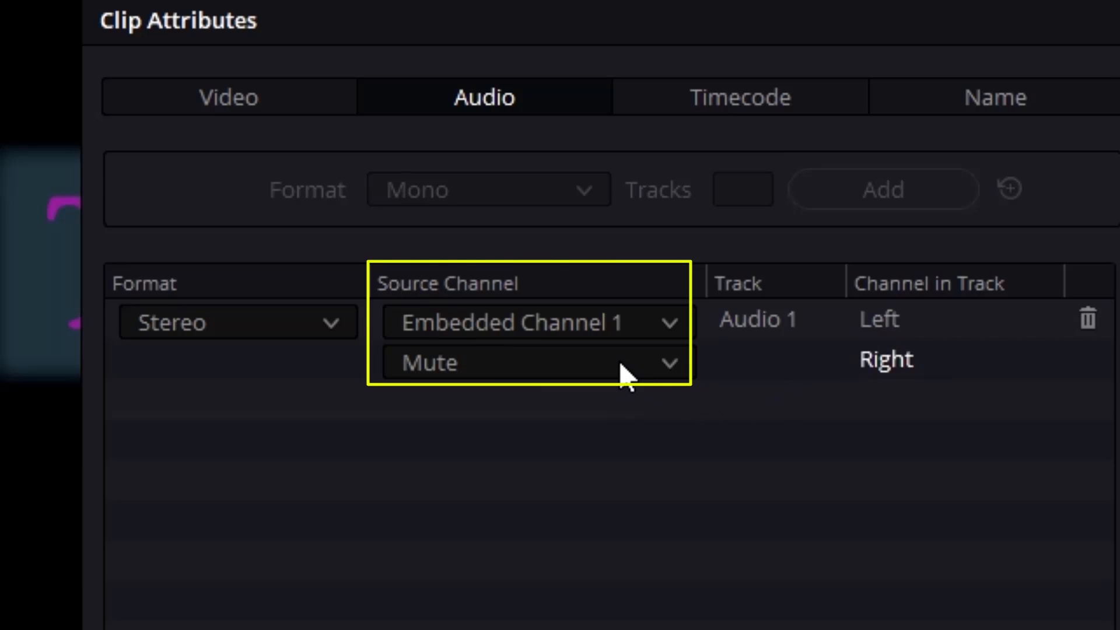
pyautogui.click(670, 363)
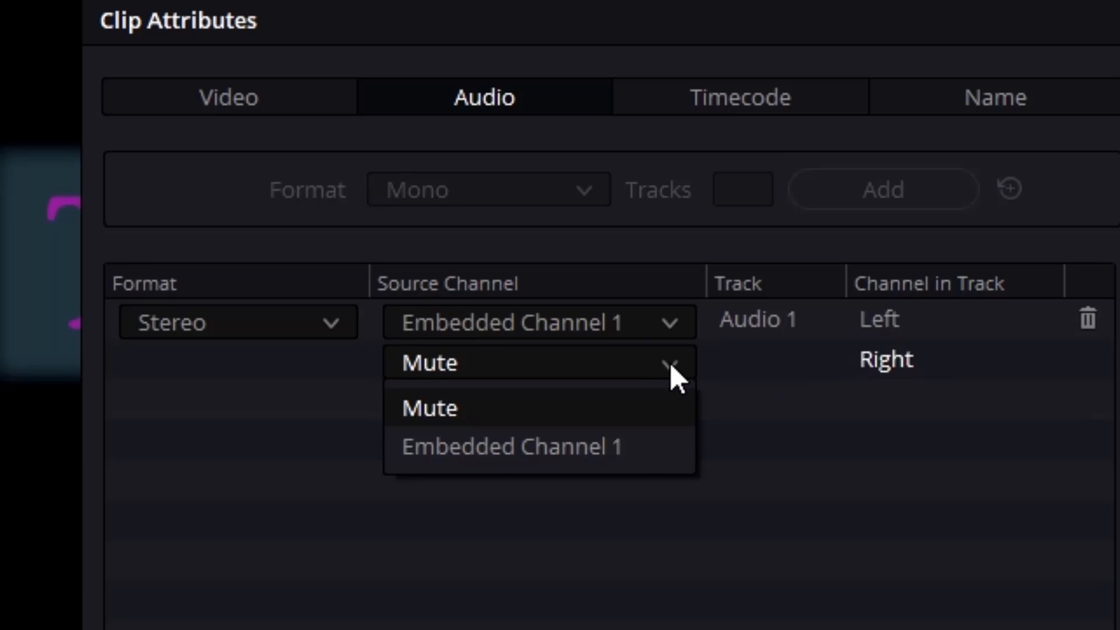
pyautogui.click(636, 447)
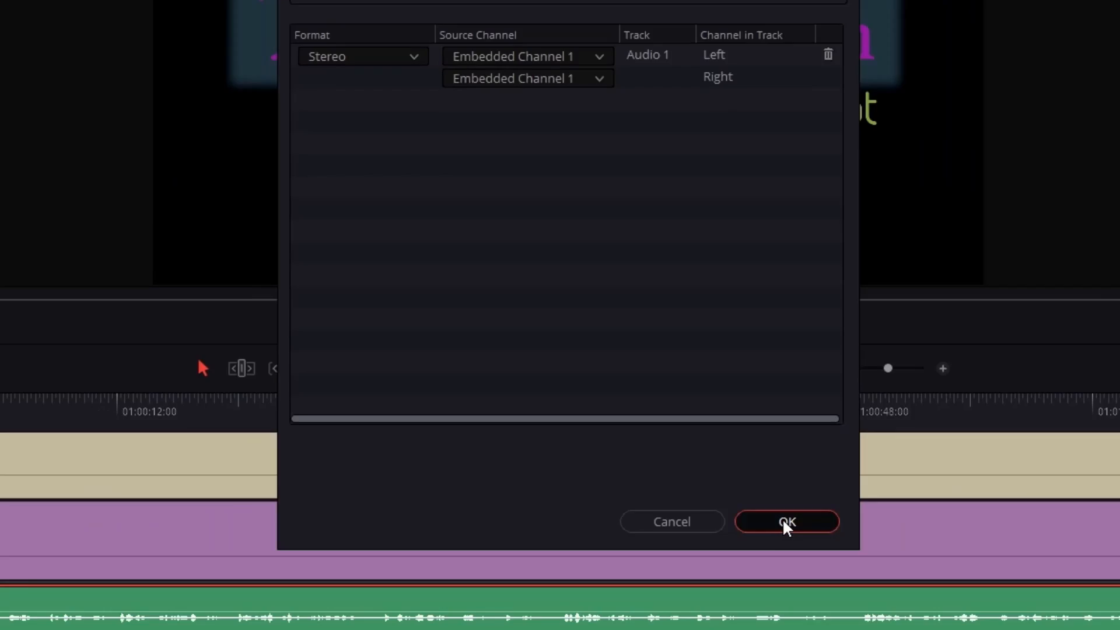
pyautogui.click(983, 562)
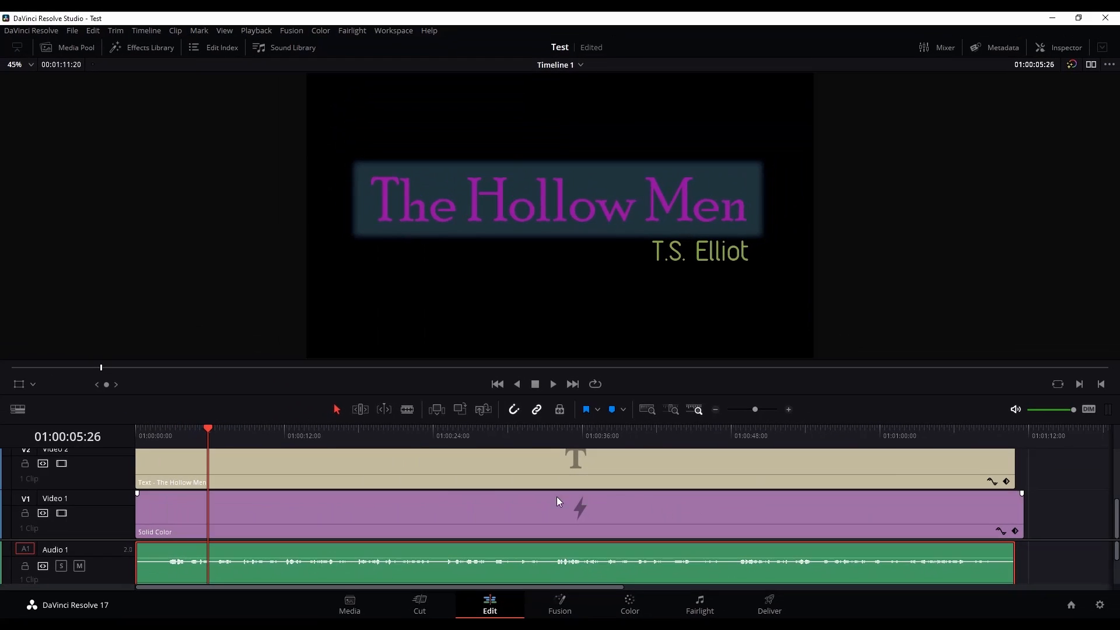
# Play the opening of the timeline again from about two seconds to check the narration in stereo
pyautogui.moveTo(207, 426); pyautogui.dragTo(159, 439)
pyautogui.press('space')
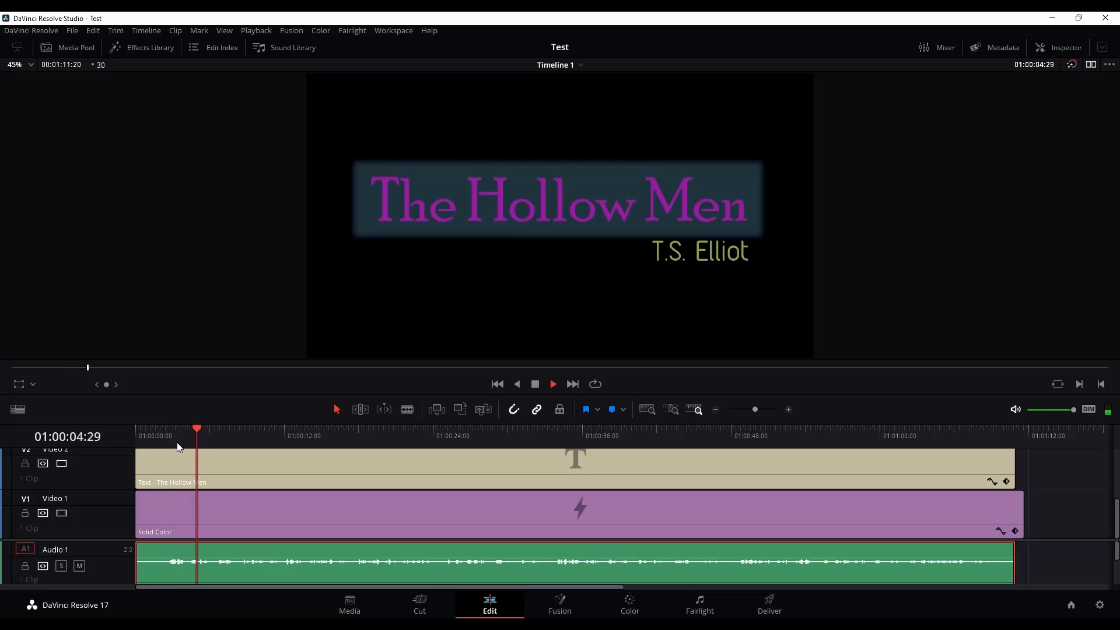
pyautogui.press('space')
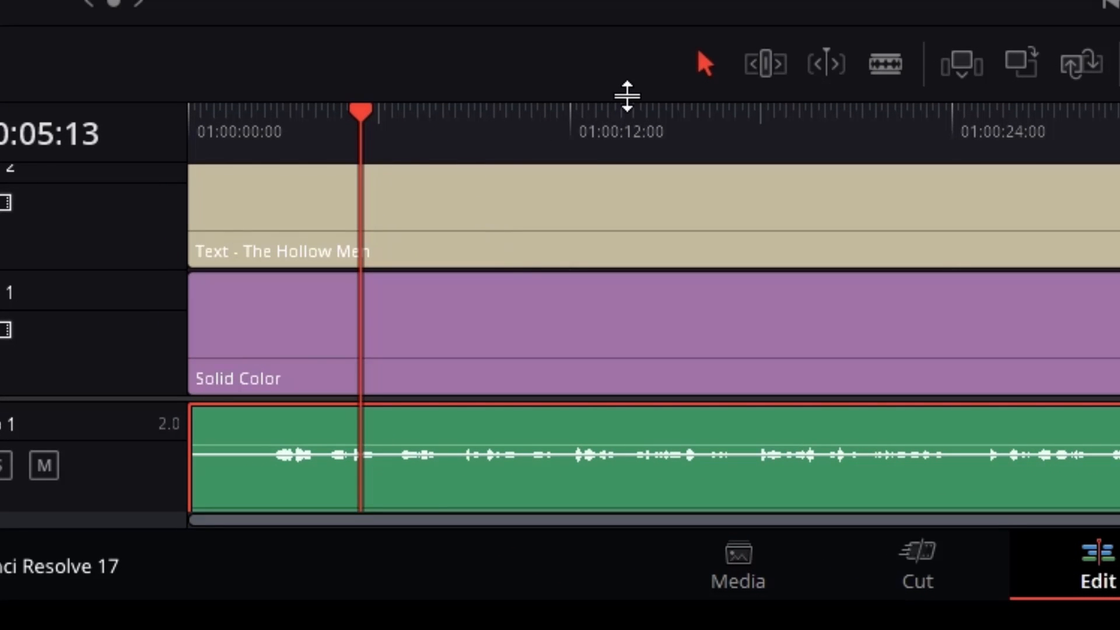
# Split the audio clip at 01:00:02:21, just before the first words, and ripple delete the silent opening
pyautogui.hotkey('ctrl', '=')
pyautogui.hotkey('ctrl', '=')
pyautogui.hotkey('ctrl', '=')
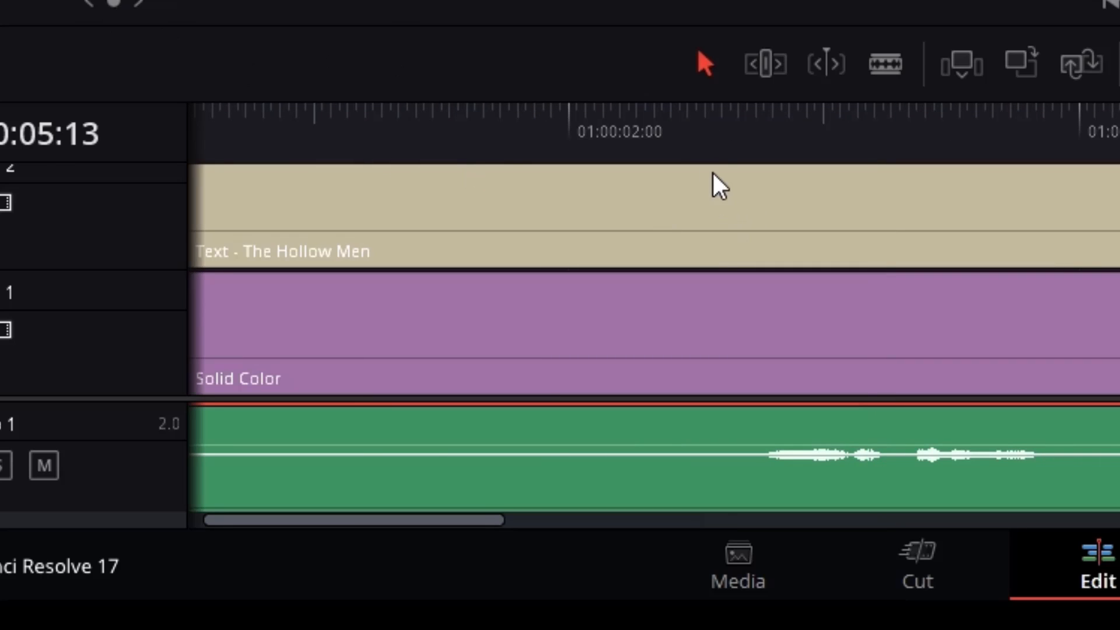
pyautogui.click(722, 113)
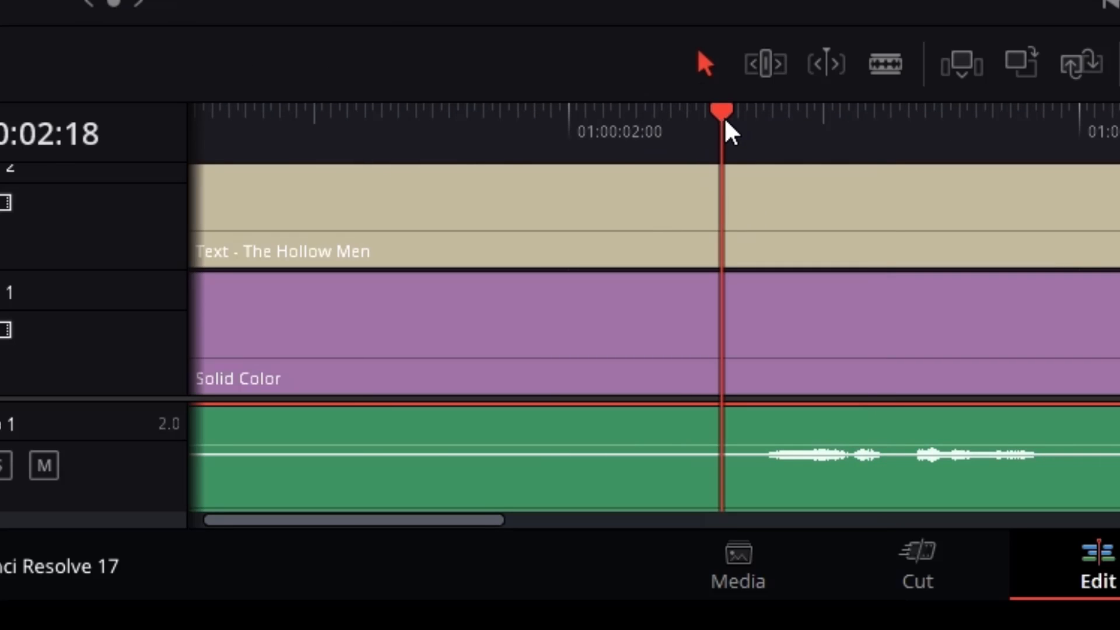
pyautogui.moveTo(734, 122)
pyautogui.mouseDown()
pyautogui.moveTo(762, 125)
pyautogui.moveTo(746, 122)
pyautogui.mouseUp()
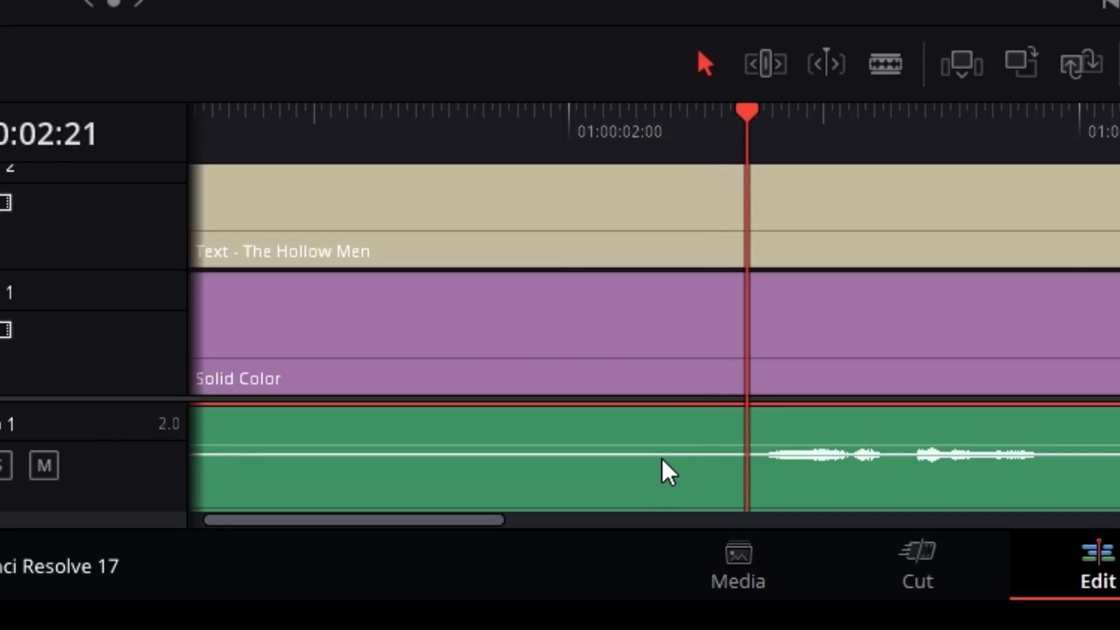
pyautogui.hotkey('ctrl', 'b')
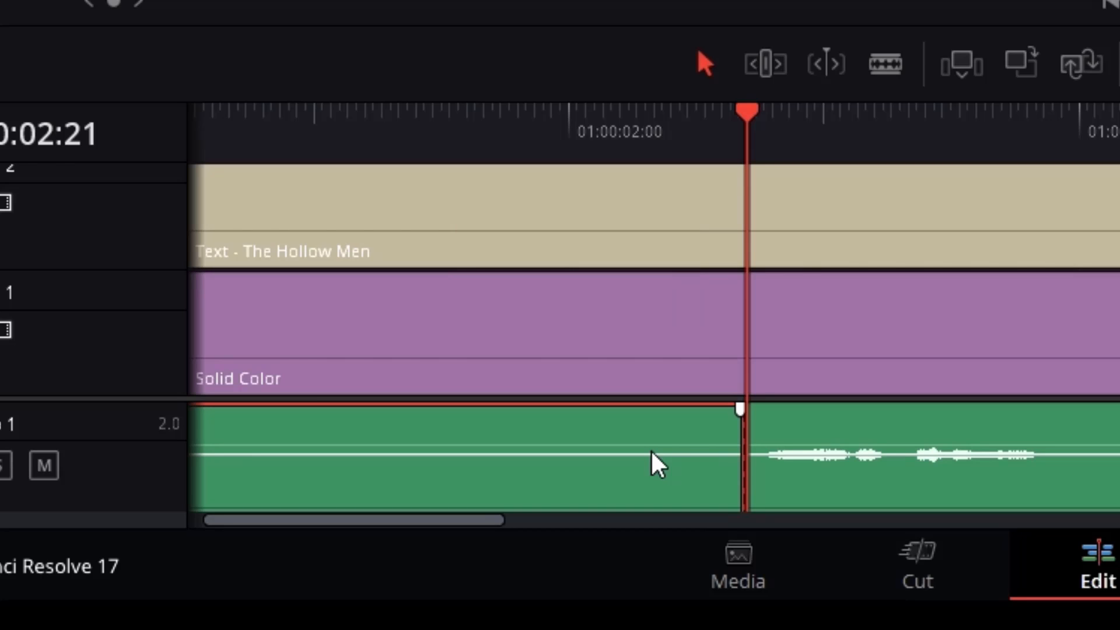
pyautogui.press('Delete')
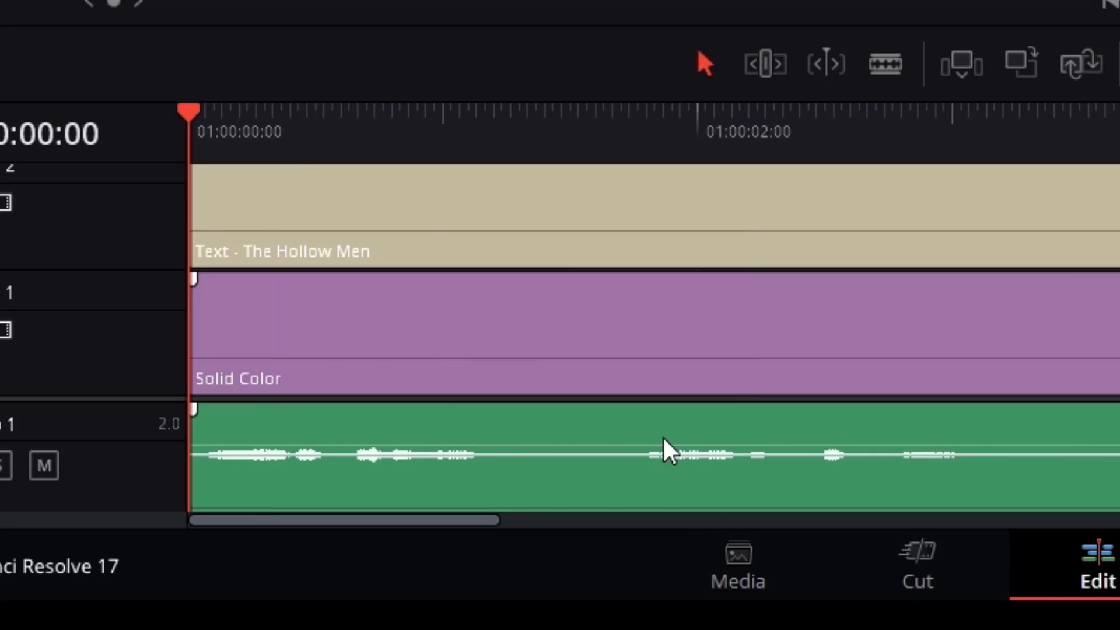
# Raise the narration clip's volume with its volume line on the timeline
pyautogui.click(577, 440)
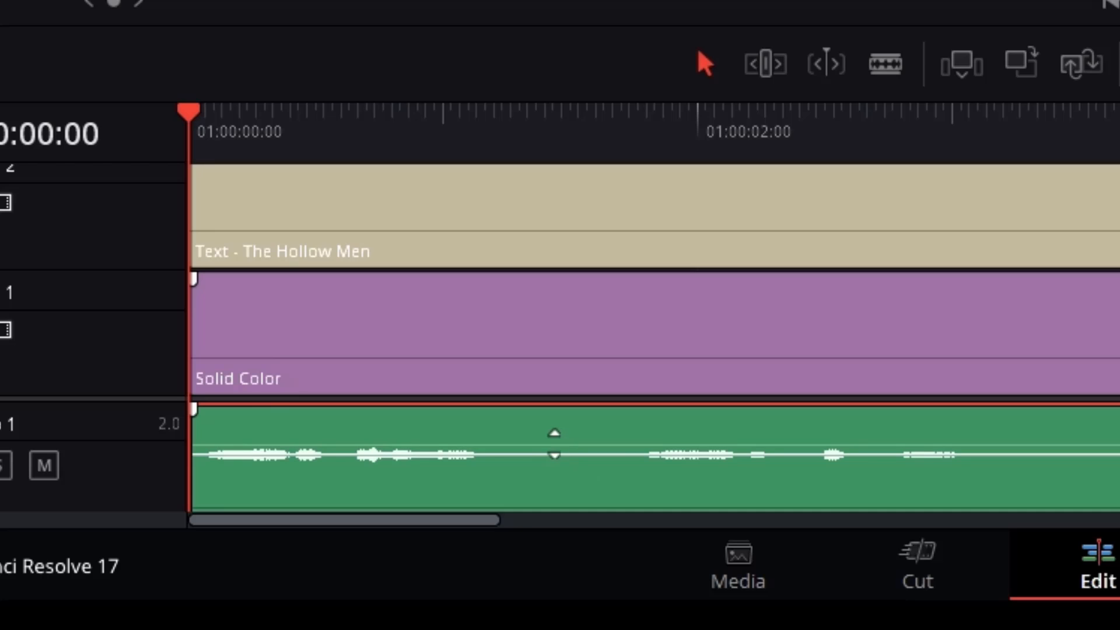
pyautogui.click(560, 445)
pyautogui.moveTo(562, 447); pyautogui.dragTo(561, 447)
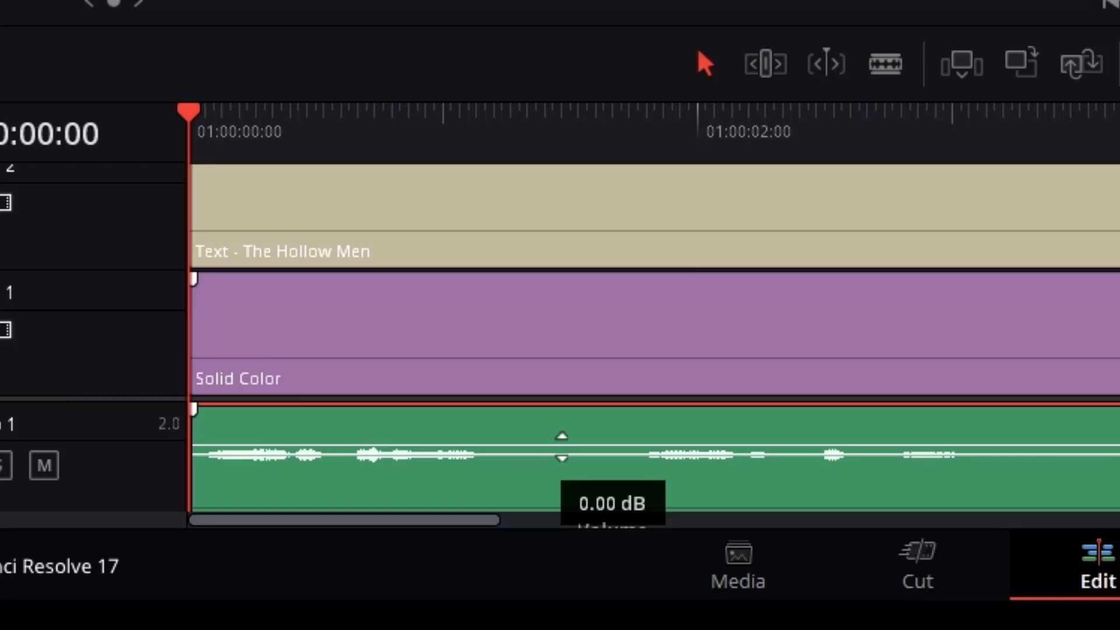
pyautogui.moveTo(562, 447); pyautogui.dragTo(578, 426)
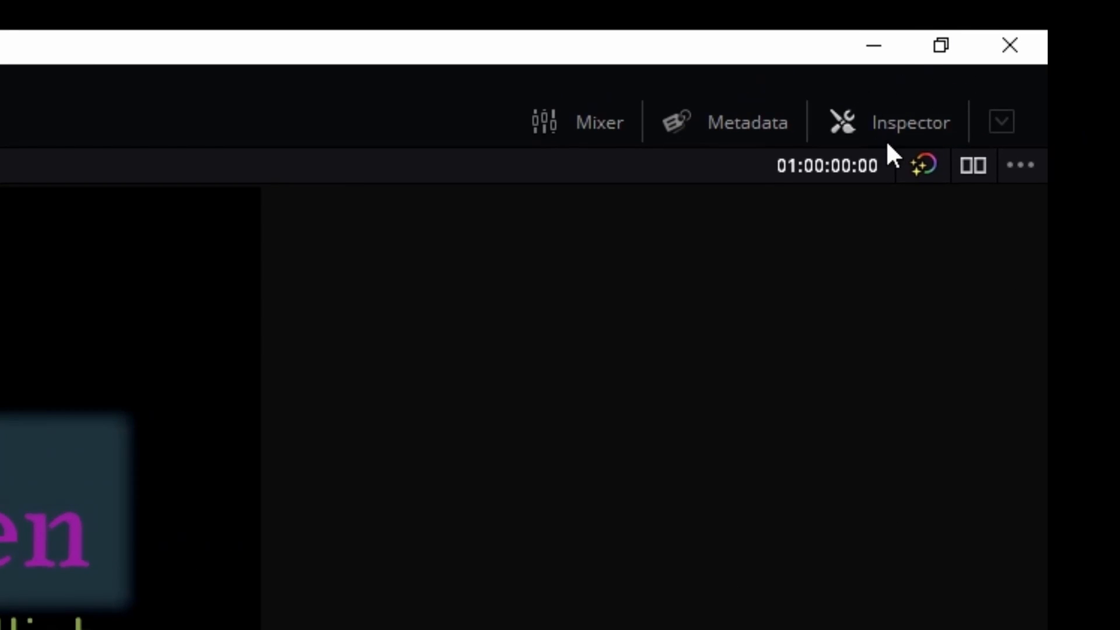
# Reset the narration clip's volume to 0.00 in the Inspector and increase it from there
pyautogui.click(900, 126)
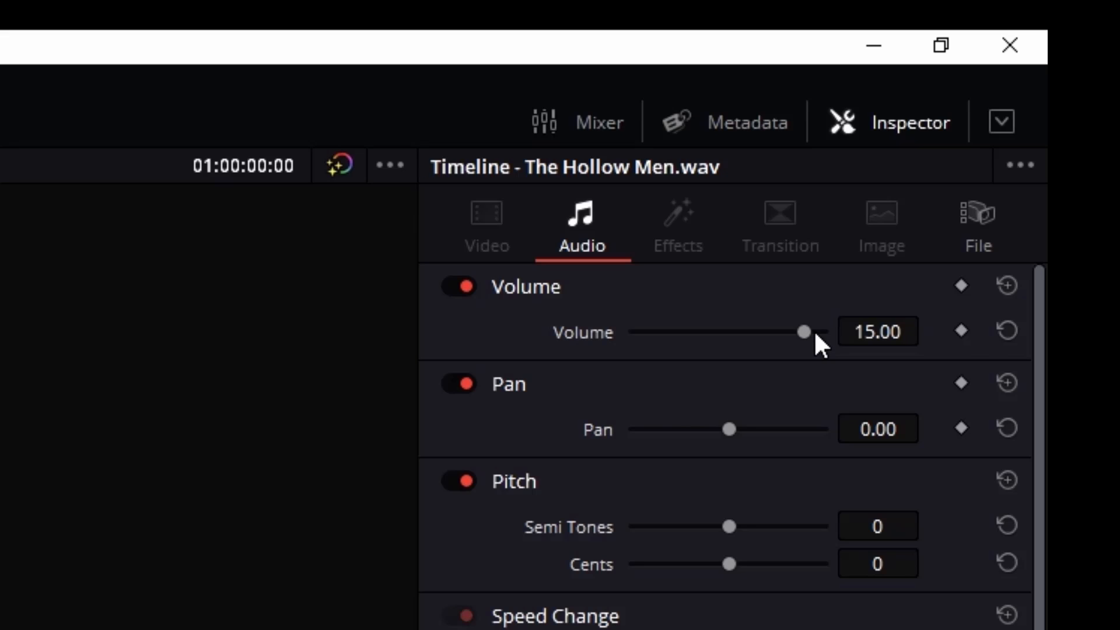
pyautogui.click(1007, 331)
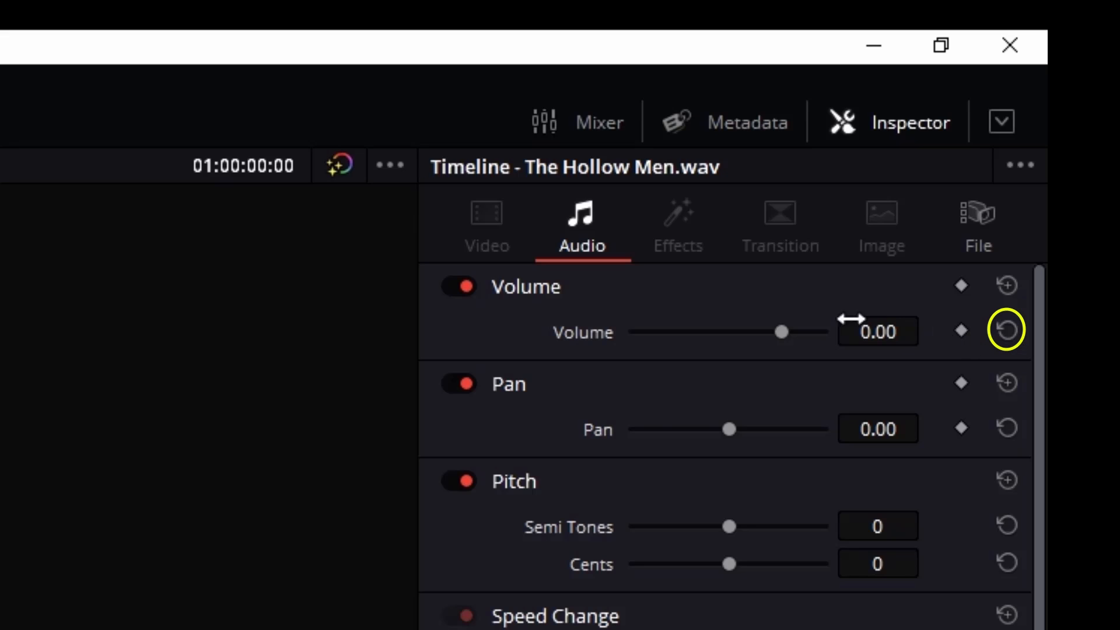
pyautogui.moveTo(901, 340); pyautogui.dragTo(945, 340)
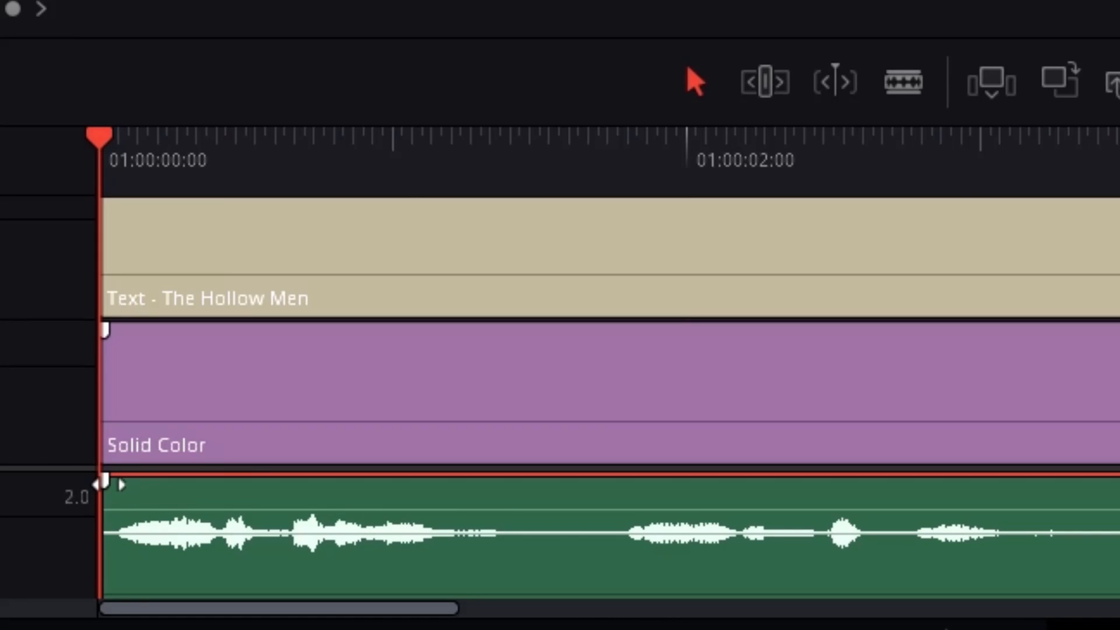
# Add a curved fade-in of about half a second at the start of the narration clip and play it back
pyautogui.moveTo(108, 485)
pyautogui.mouseDown()
pyautogui.moveTo(268, 497)
pyautogui.moveTo(243, 513)
pyautogui.mouseUp()
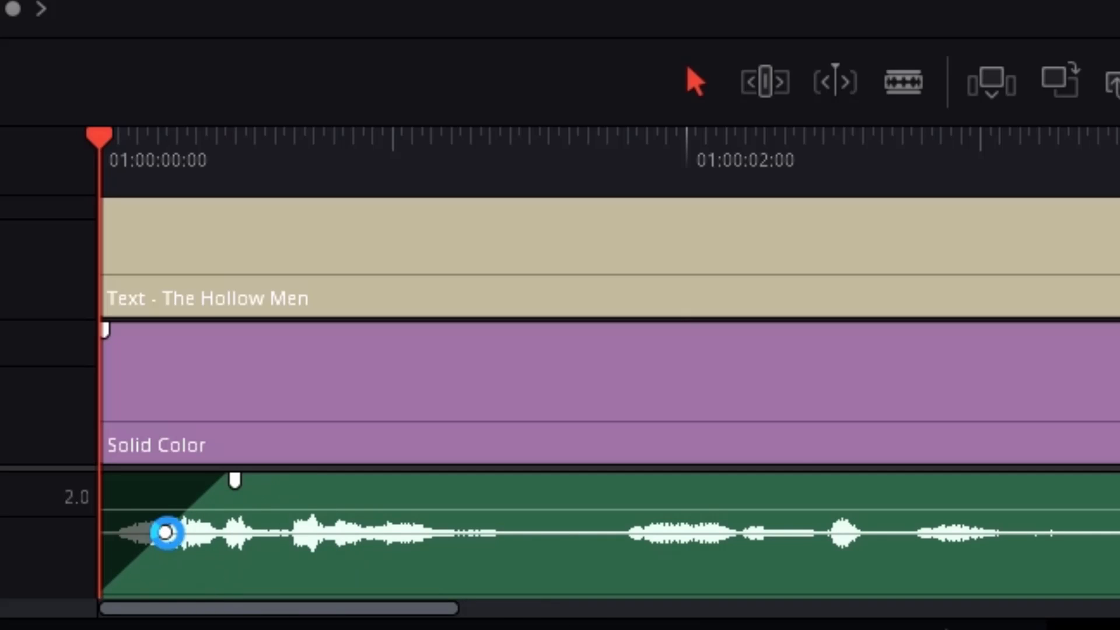
pyautogui.moveTo(167, 533)
pyautogui.mouseDown()
pyautogui.moveTo(140, 568)
pyautogui.moveTo(163, 548)
pyautogui.moveTo(143, 543)
pyautogui.moveTo(137, 524)
pyautogui.moveTo(150, 560)
pyautogui.moveTo(167, 569)
pyautogui.moveTo(148, 554)
pyautogui.moveTo(150, 530)
pyautogui.mouseUp()
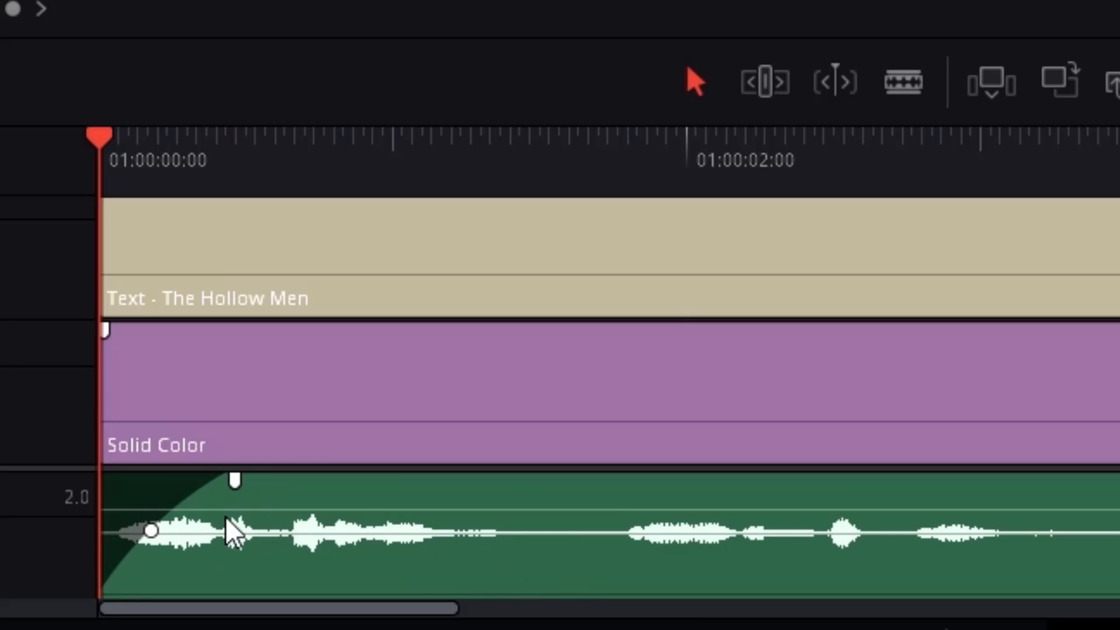
pyautogui.press('space')
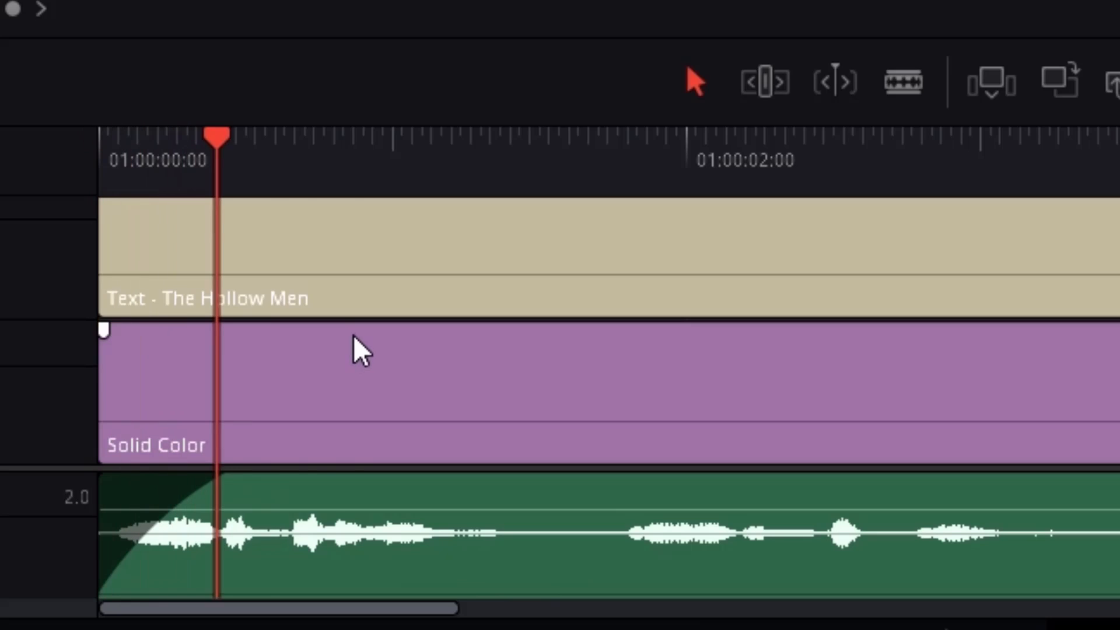
pyautogui.press('space')
pyautogui.moveTo(155, 532)
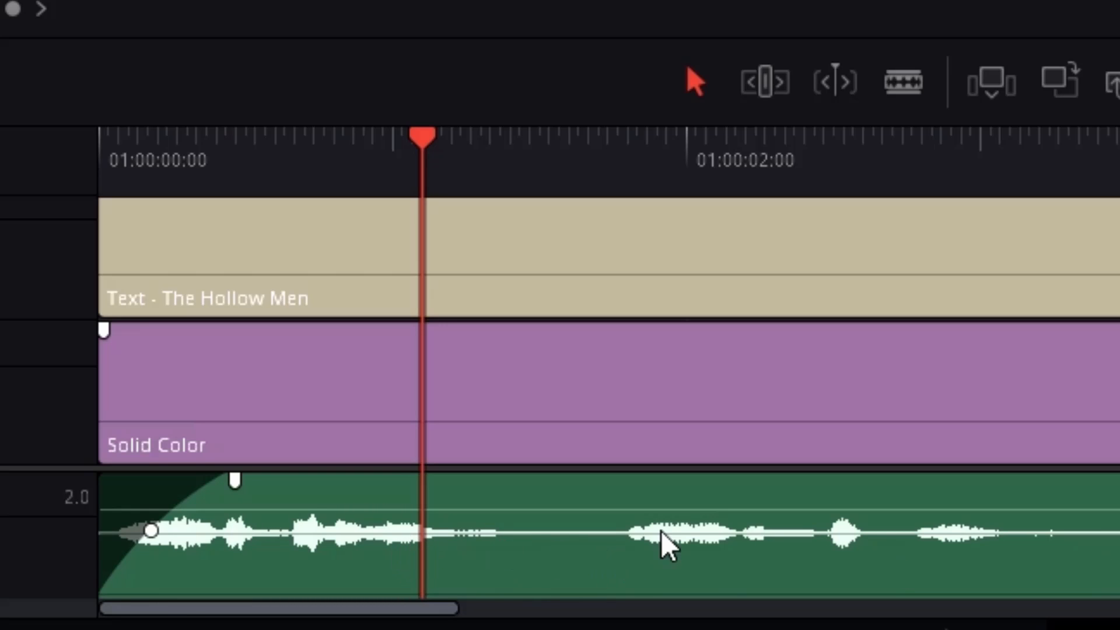
# Split the audio clip in the pause at about 01:00:08:26, and split all tracks after the unwanted sound at 01:00:09:21
pyautogui.moveTo(416, 609); pyautogui.dragTo(593, 612)
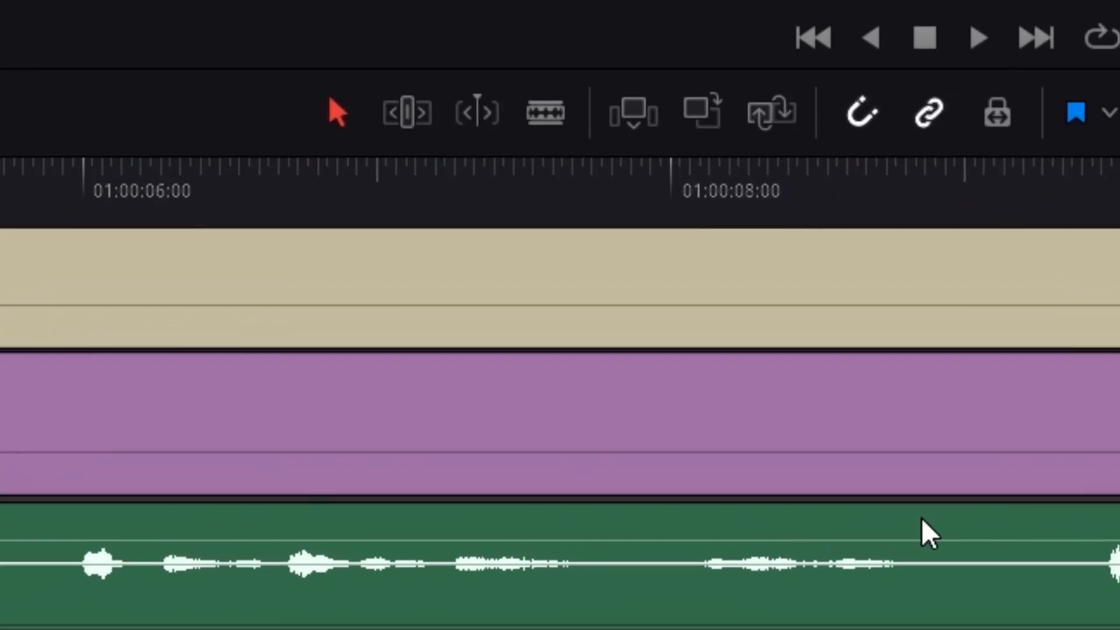
pyautogui.click(822, 204)
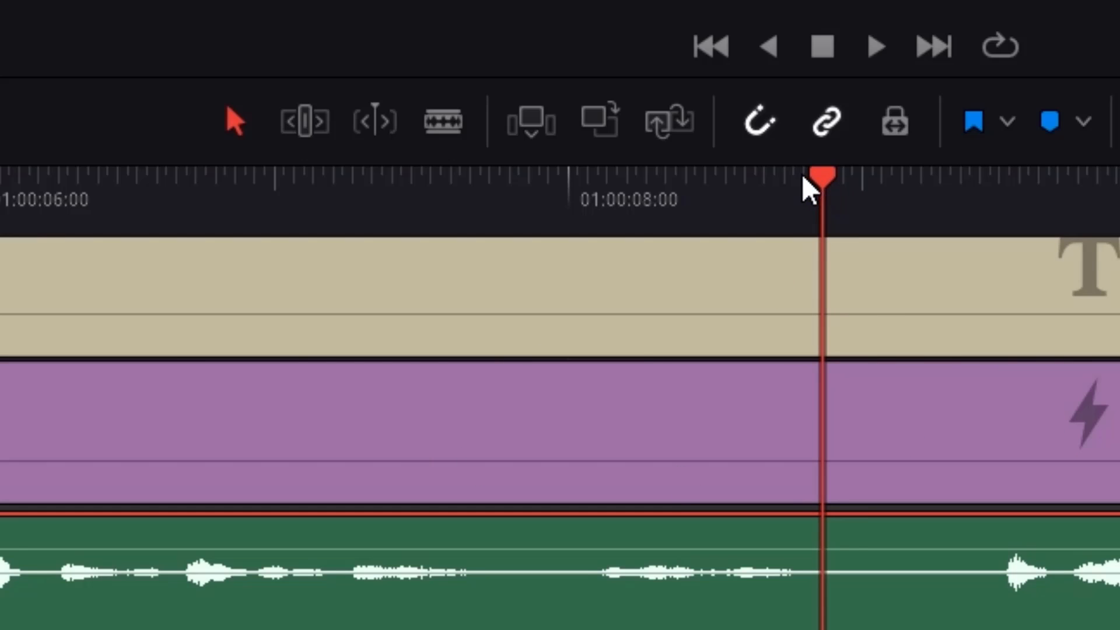
pyautogui.hotkey('ctrl', 'b')
pyautogui.moveTo(822, 178); pyautogui.dragTo(961, 181)
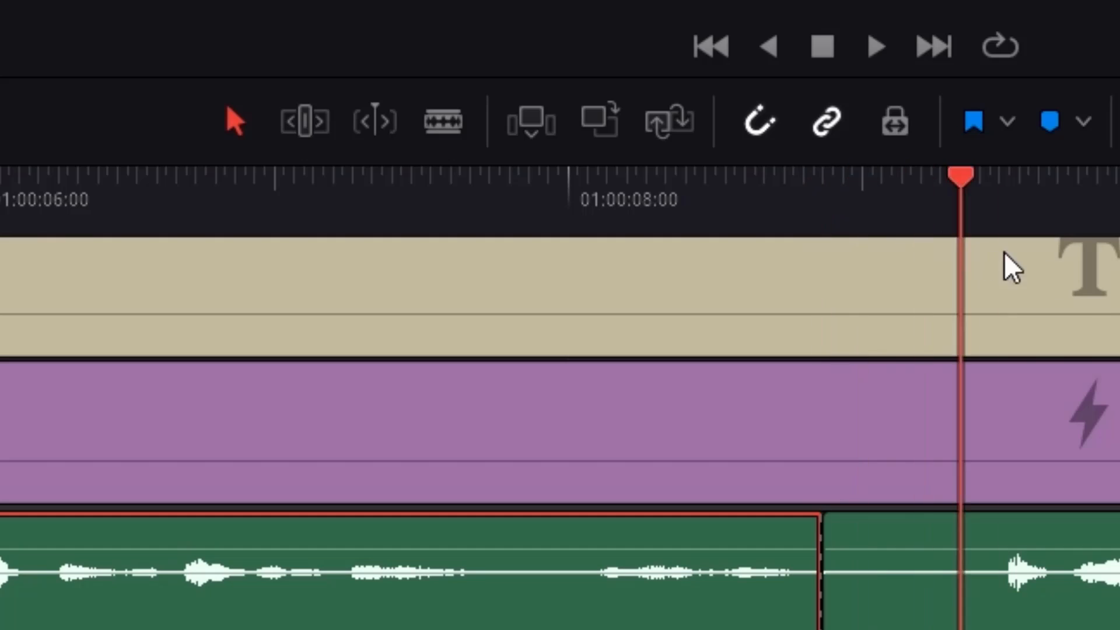
pyautogui.moveTo(1005, 252); pyautogui.dragTo(1065, 325)
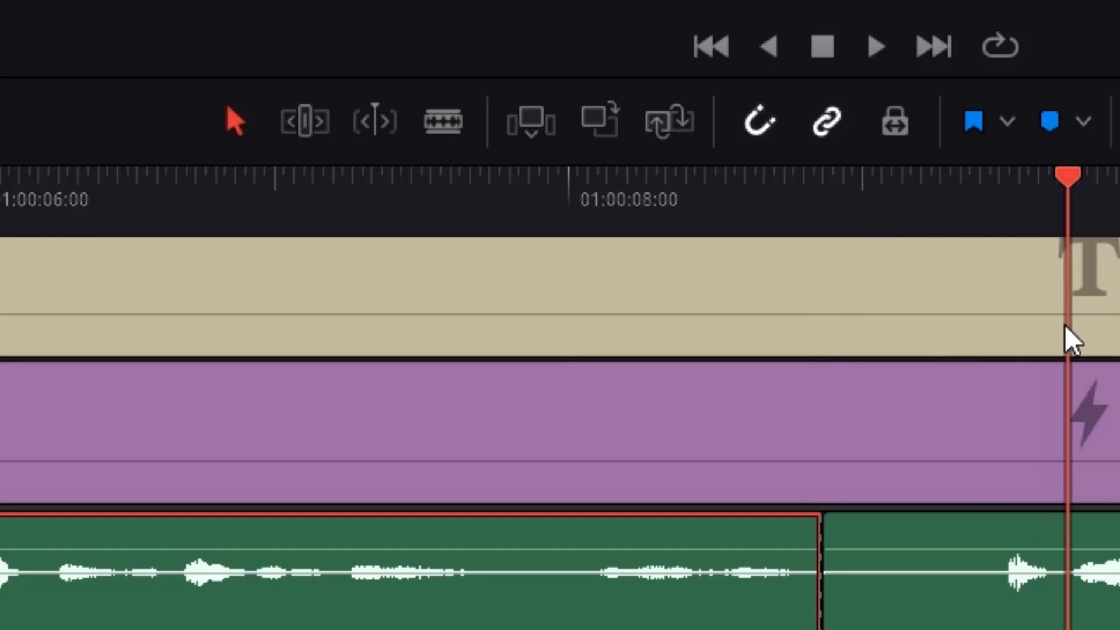
pyautogui.hotkey('ctrl', 'b')
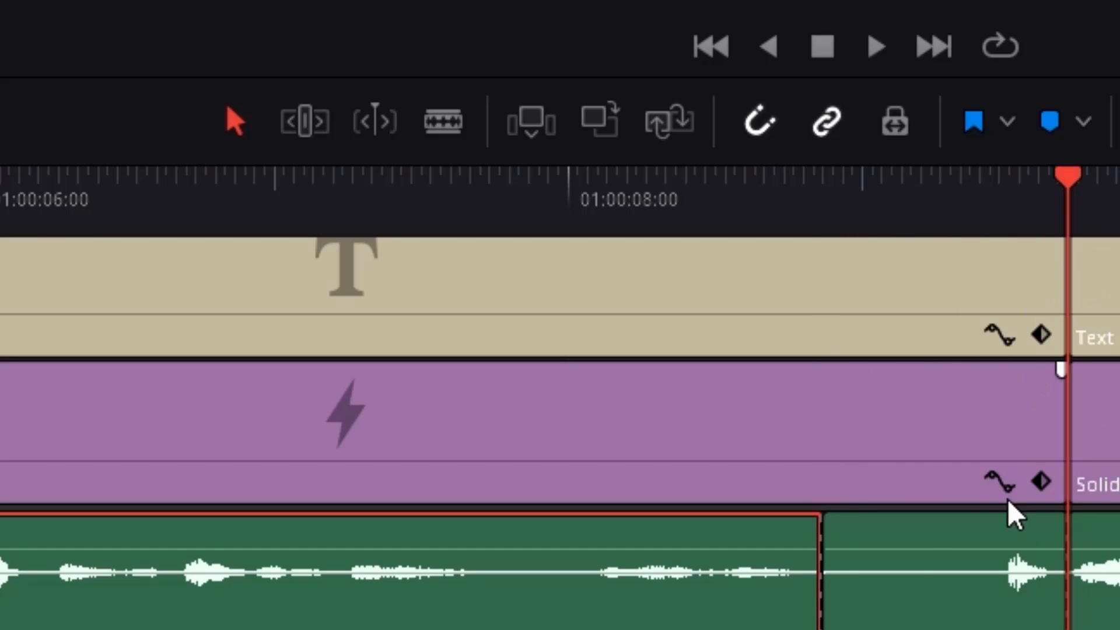
# Try to delete the audio segment between the two cuts and close the gap it leaves
pyautogui.click(914, 546)
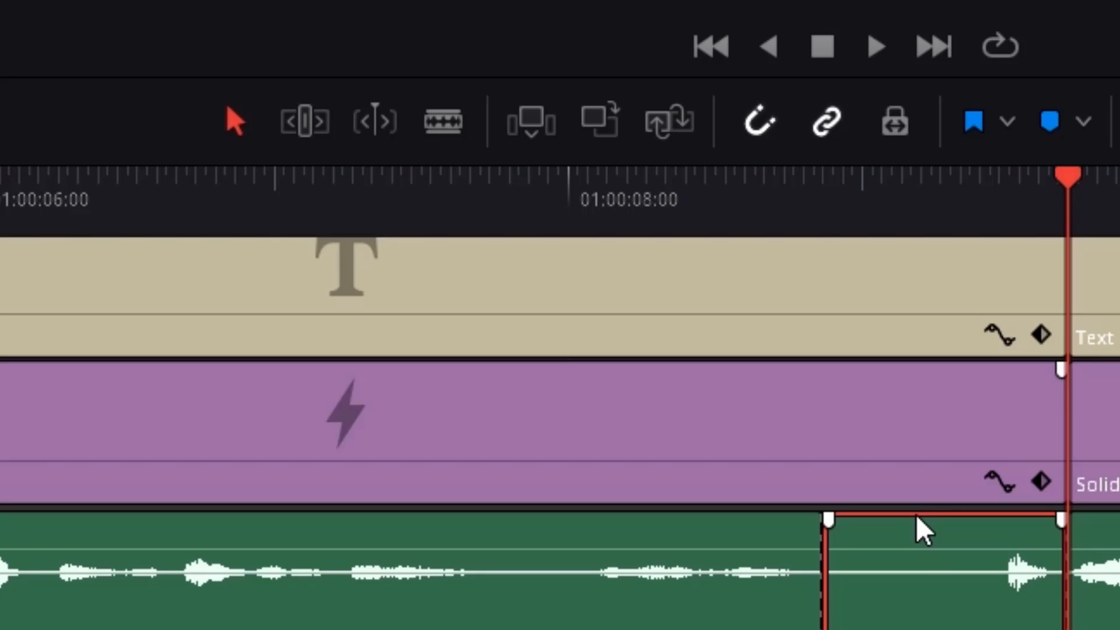
pyautogui.press('BackSpace')
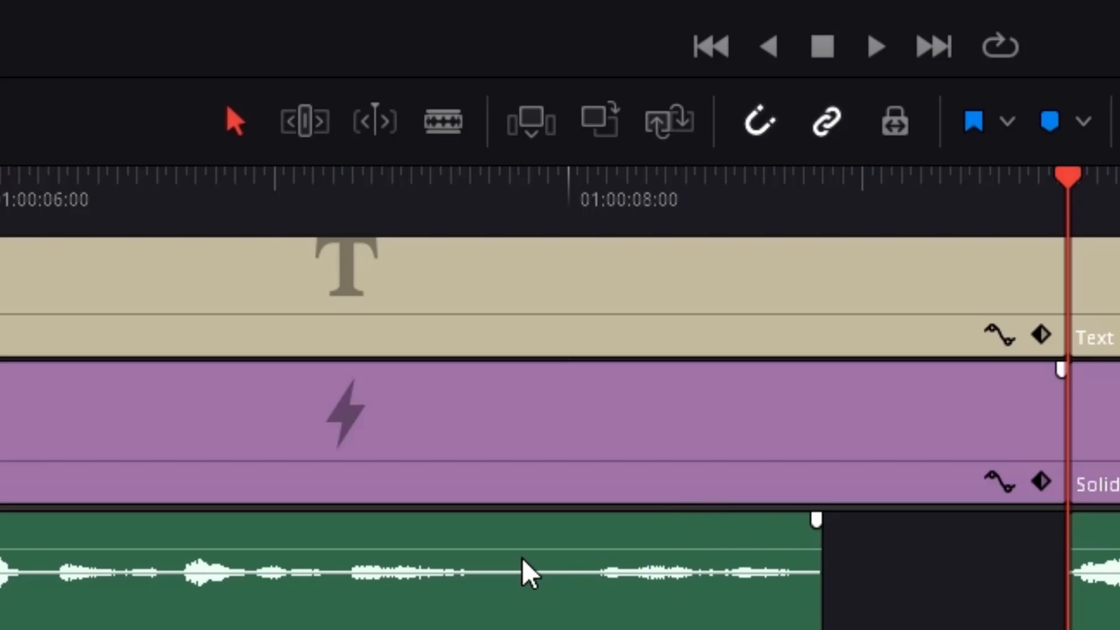
pyautogui.click(863, 534)
pyautogui.press('Delete')
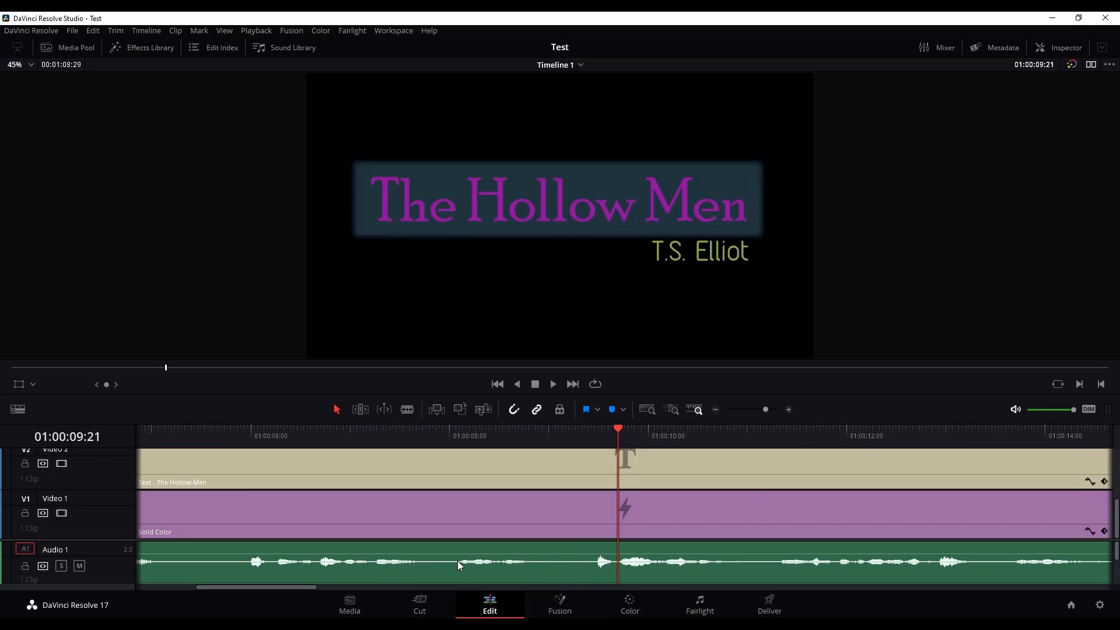
# Add two pairs of closely spaced volume keyframes to the narration clip, in the pause before the unwanted sound and in the pause after 01:00:10:00
pyautogui.moveTo(309, 586)
pyautogui.mouseDown()
pyautogui.moveTo(376, 603)
pyautogui.moveTo(329, 595)
pyautogui.mouseUp()
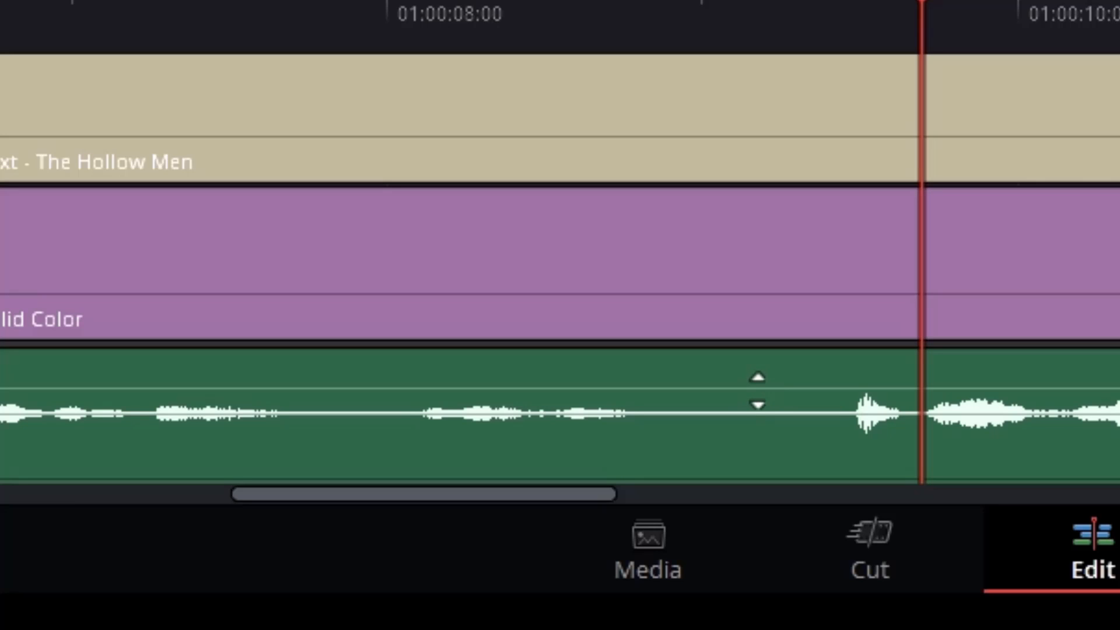
pyautogui.click(767, 382)
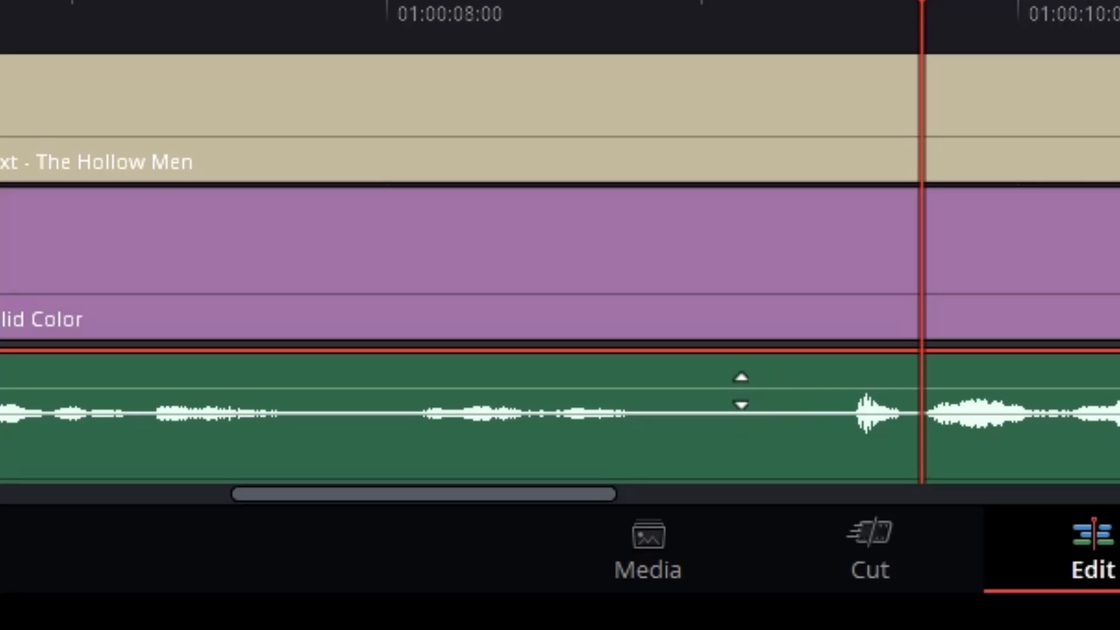
pyautogui.moveTo(740, 390); pyautogui.dragTo(741, 389)
pyautogui.keyDown('alt'); pyautogui.click(737, 388); pyautogui.keyUp('alt')
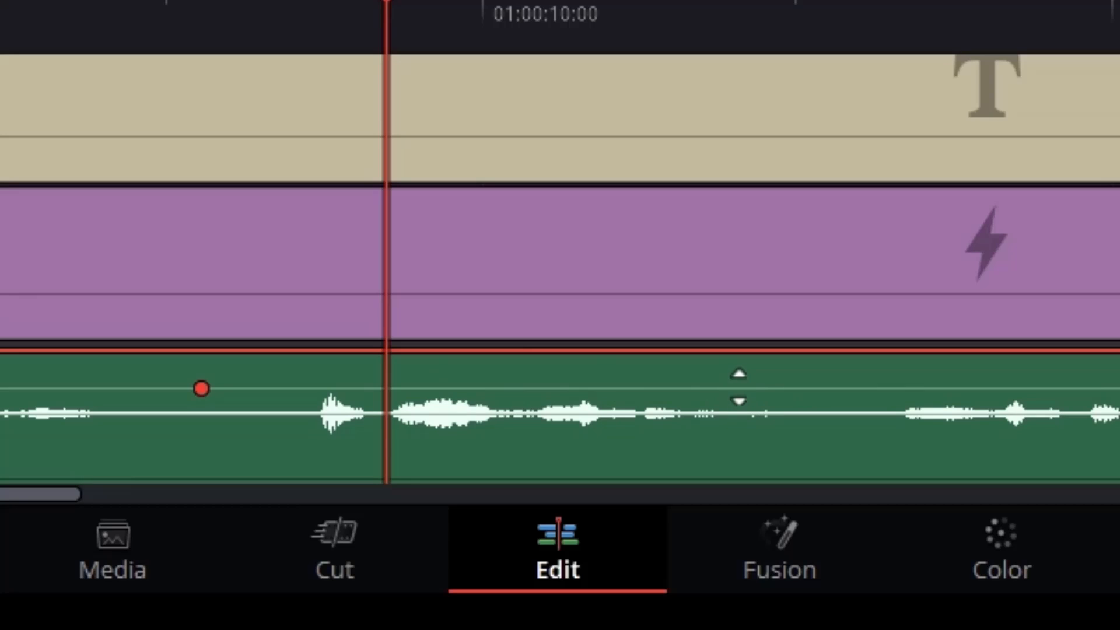
pyautogui.keyDown('alt'); pyautogui.click(739, 388); pyautogui.keyUp('alt')
pyautogui.keyDown('alt'); pyautogui.click(220, 387); pyautogui.keyUp('alt')
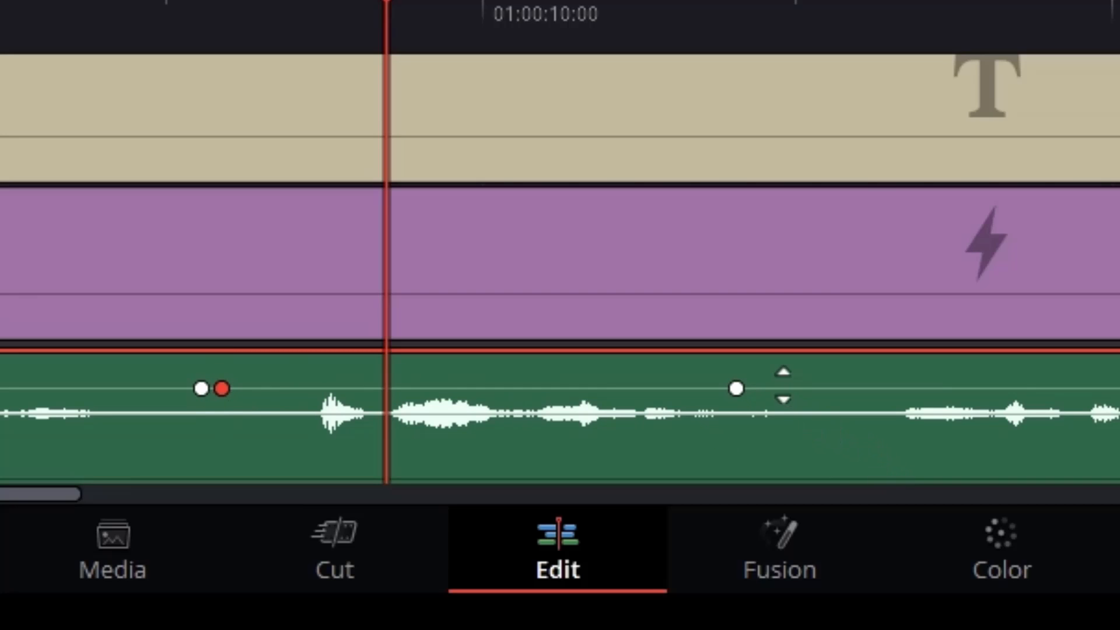
pyautogui.keyDown('alt'); pyautogui.click(757, 388); pyautogui.keyUp('alt')
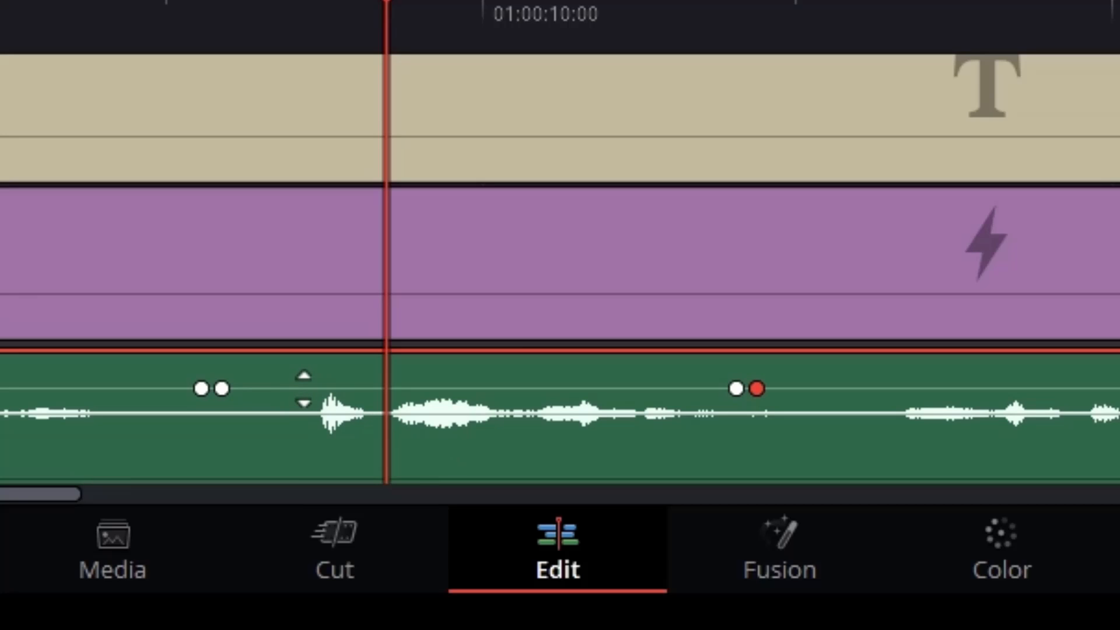
# Lower the narration clip's volume line between the two inner keyframes all the way down to silence and play the result back
pyautogui.moveTo(304, 389); pyautogui.dragTo(294, 483)
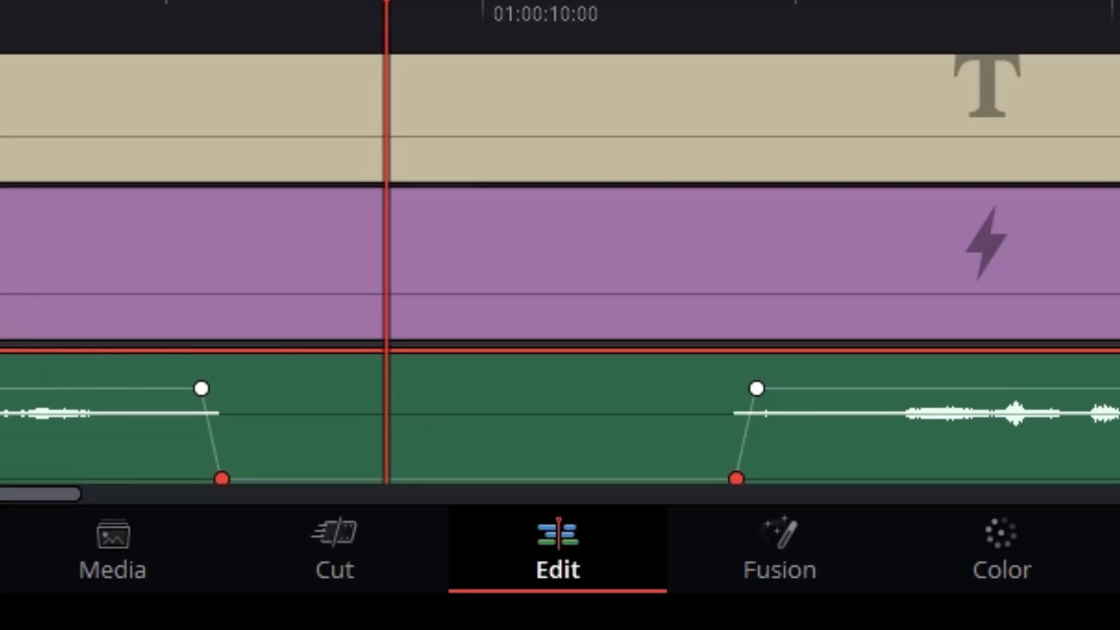
pyautogui.press('Home')
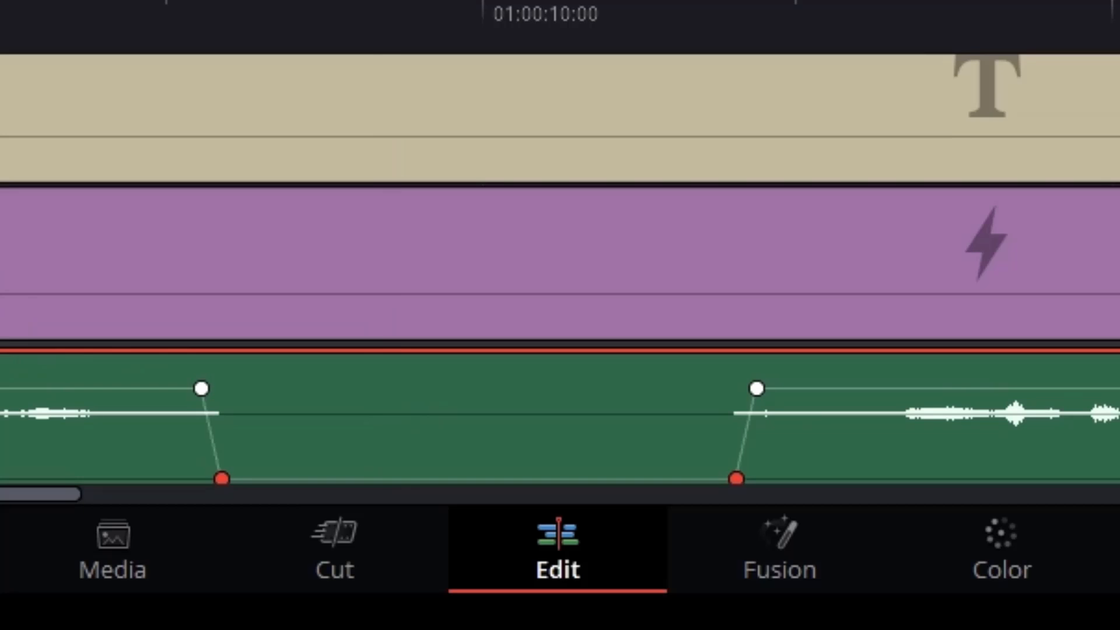
pyautogui.press('space')
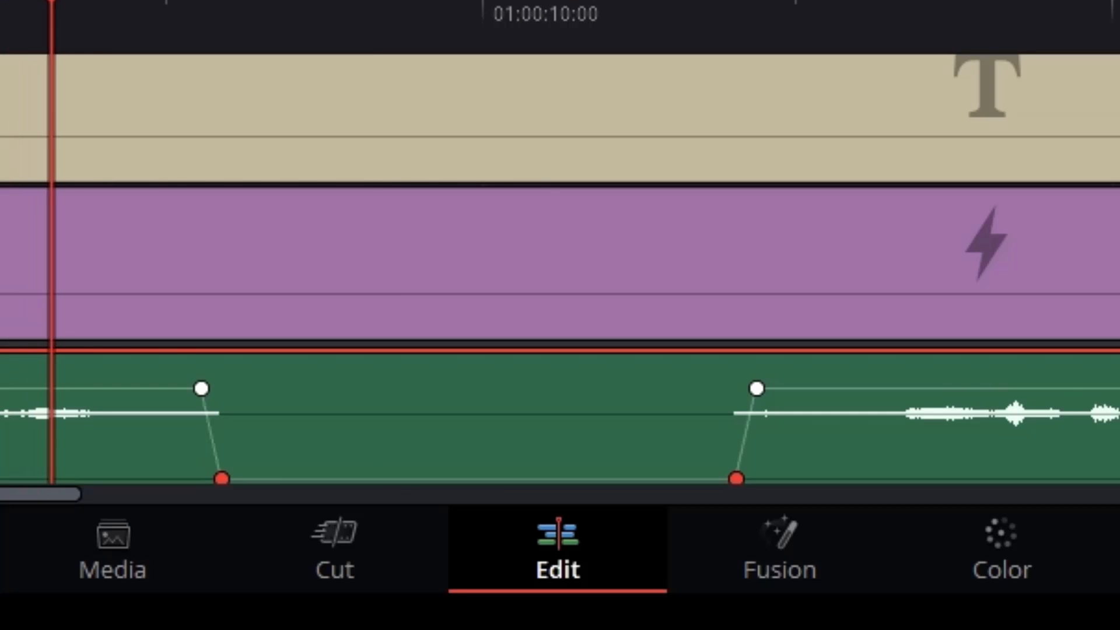